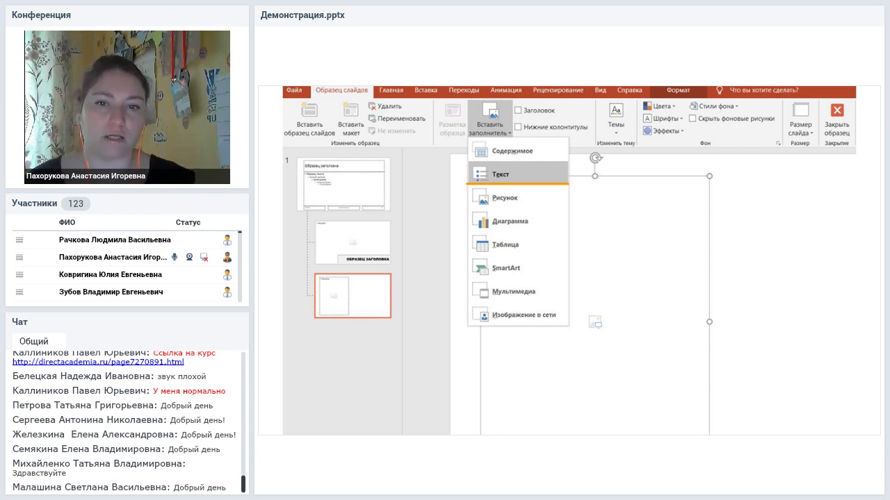
- Underline the Picture (Рисунок) placeholder type, then advance to the finished custom layout slide
drag(464, 210, 568, 210)
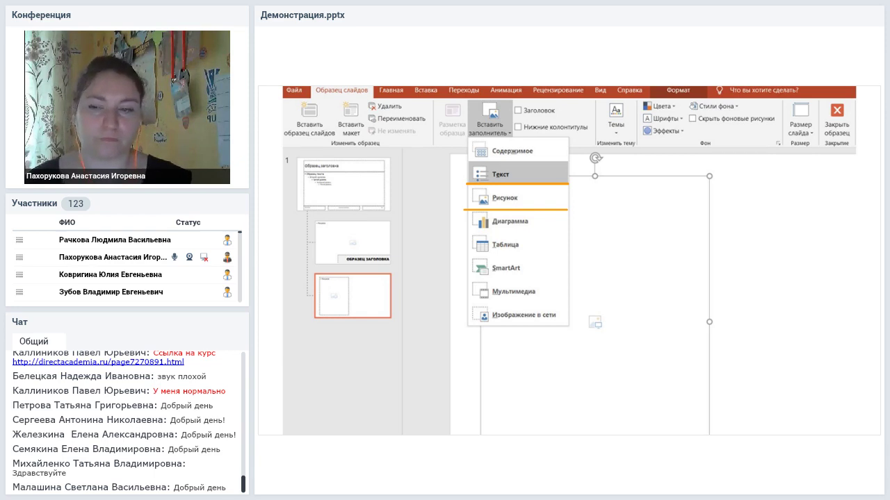
key(Right)
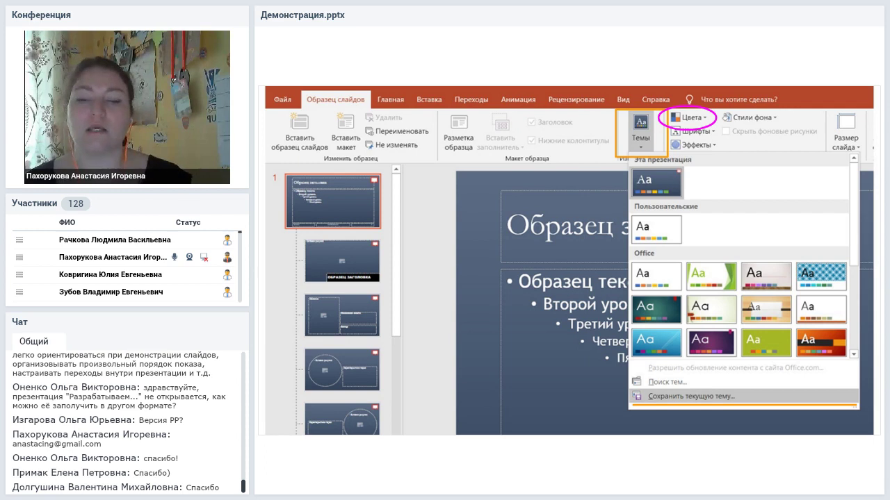
- Advance through the slides to the «Восемь шагов к идеальной презентации» course promo slide
key(Right)
key(Right)
key(Right)
key(Right)
key(Right)
key(Right)
key(Right)
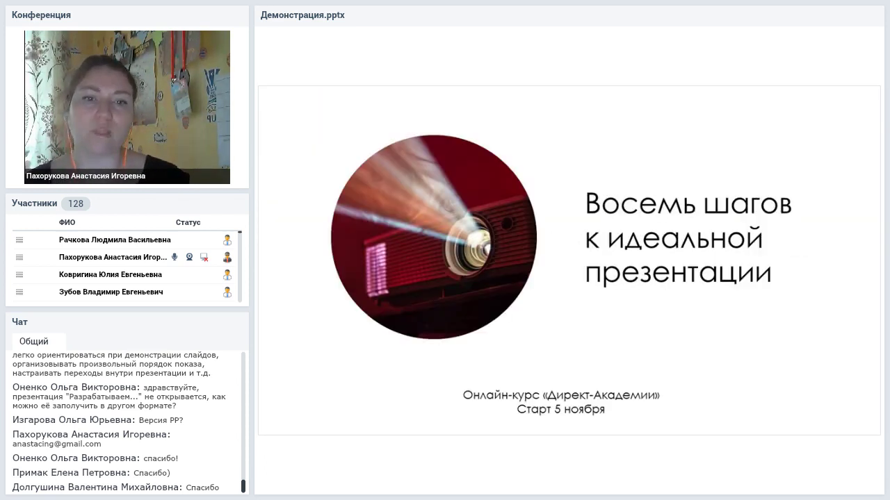